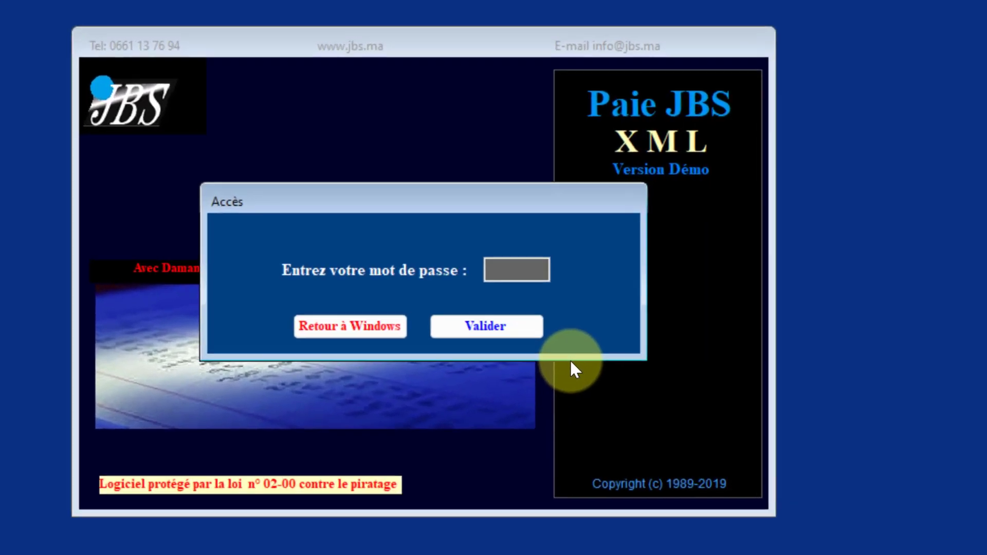
Step: Log in with the access password and try to access the existing dossiers
text(****)
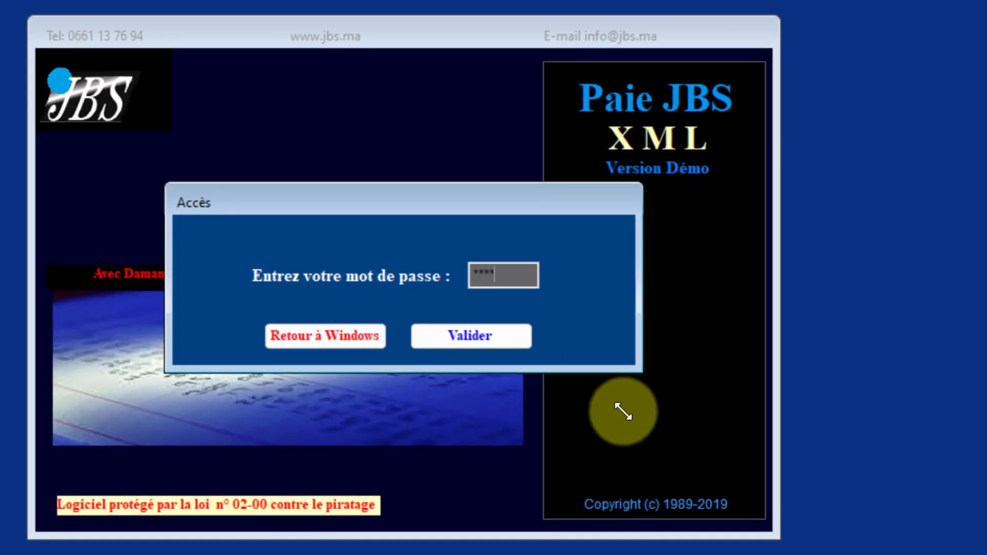
click(511, 340)
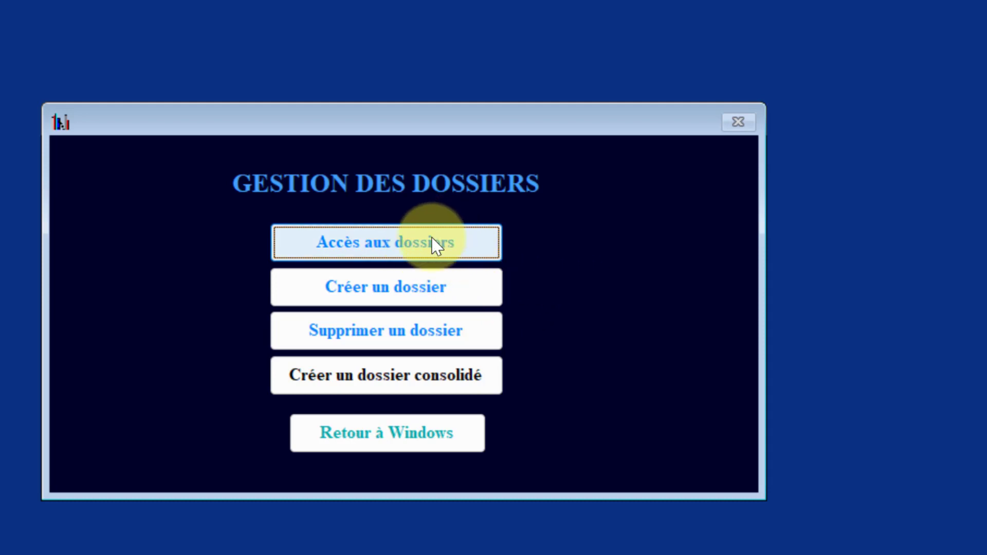
click(417, 251)
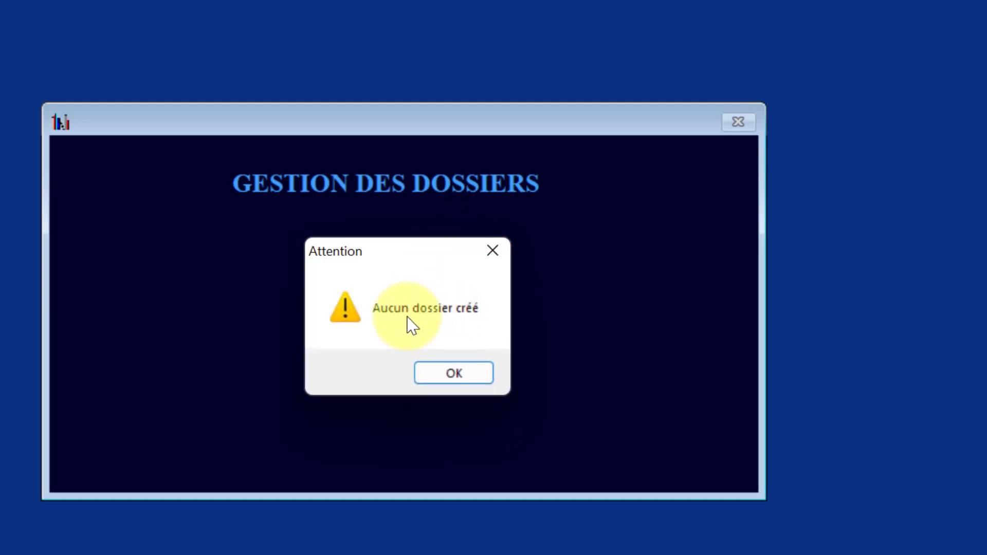
click(445, 373)
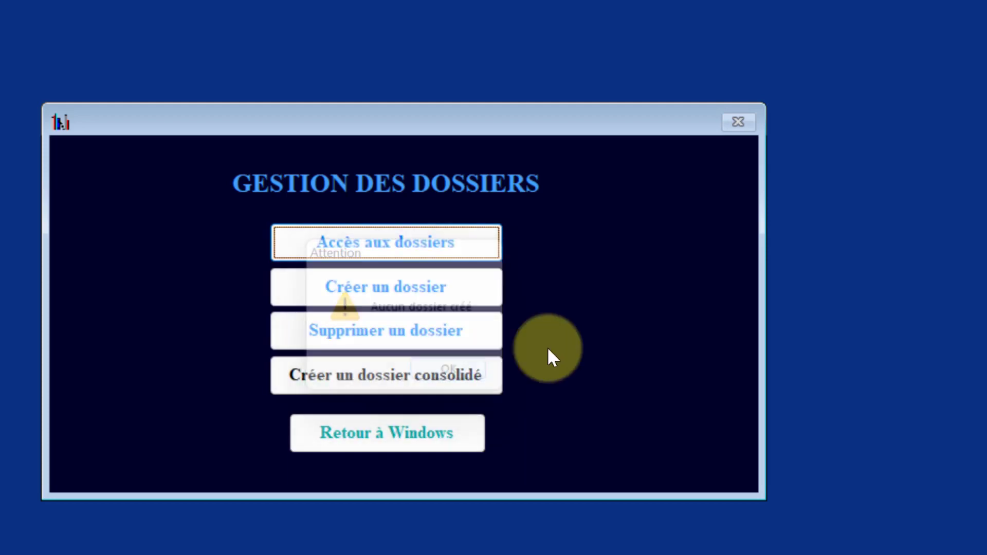
Step: Create a new empty dossier with number 1 and fill in its name or business name
click(431, 299)
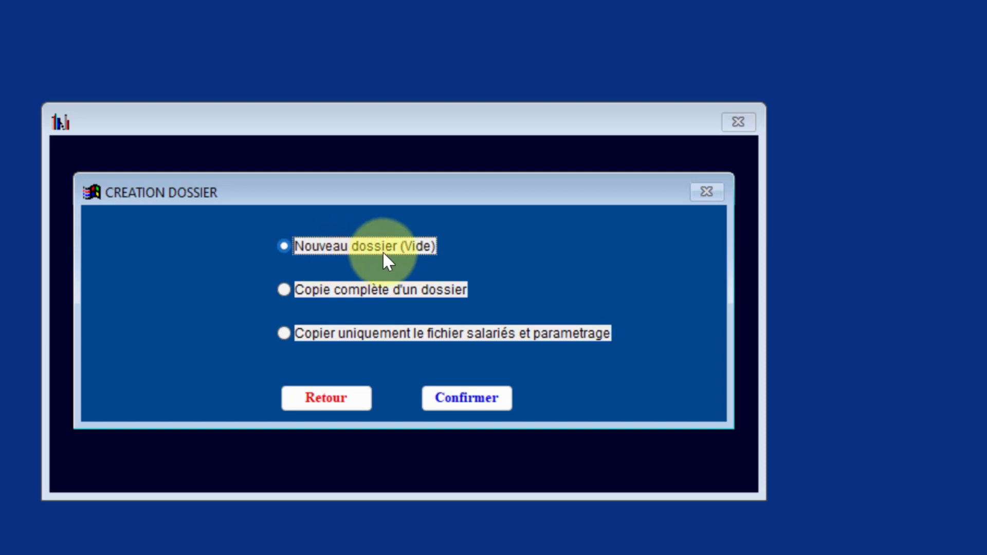
click(345, 290)
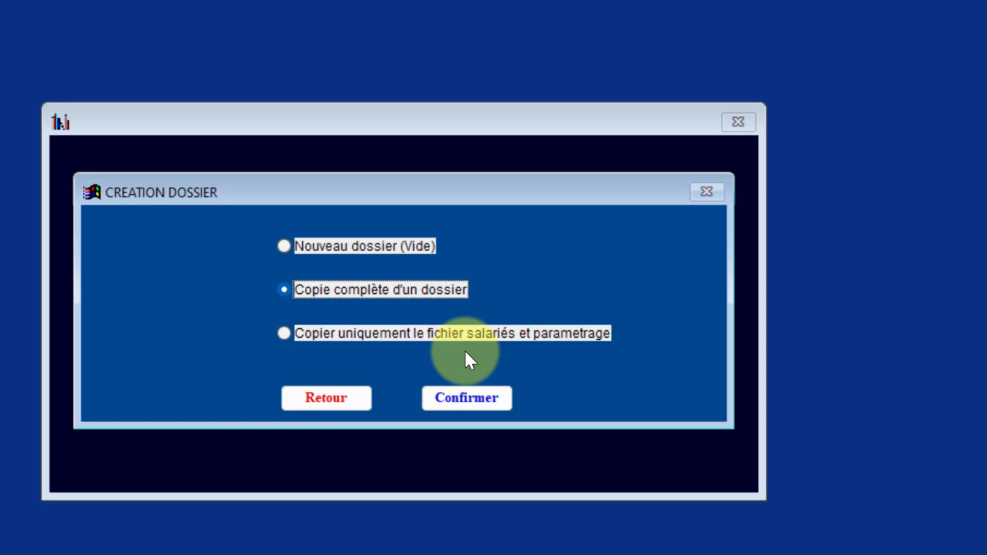
click(328, 247)
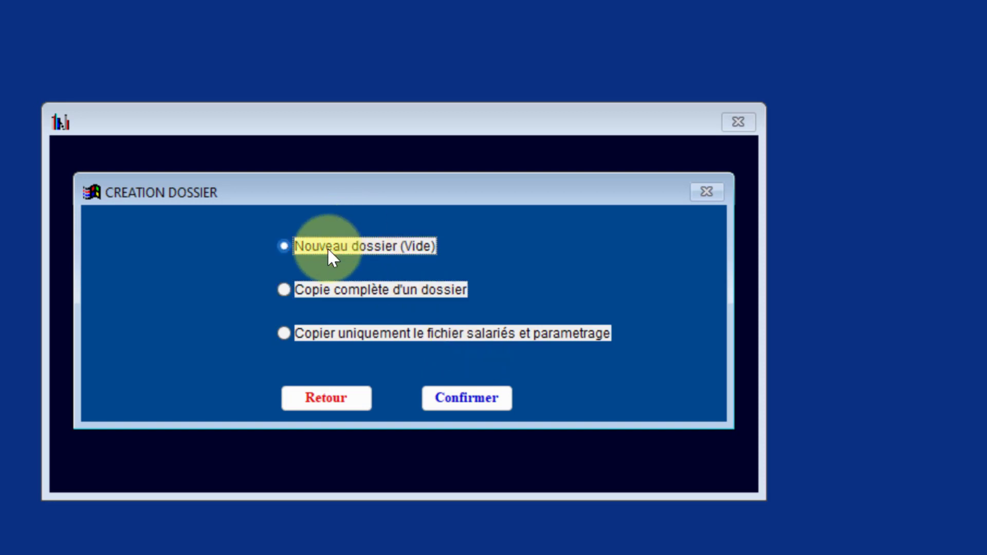
click(465, 401)
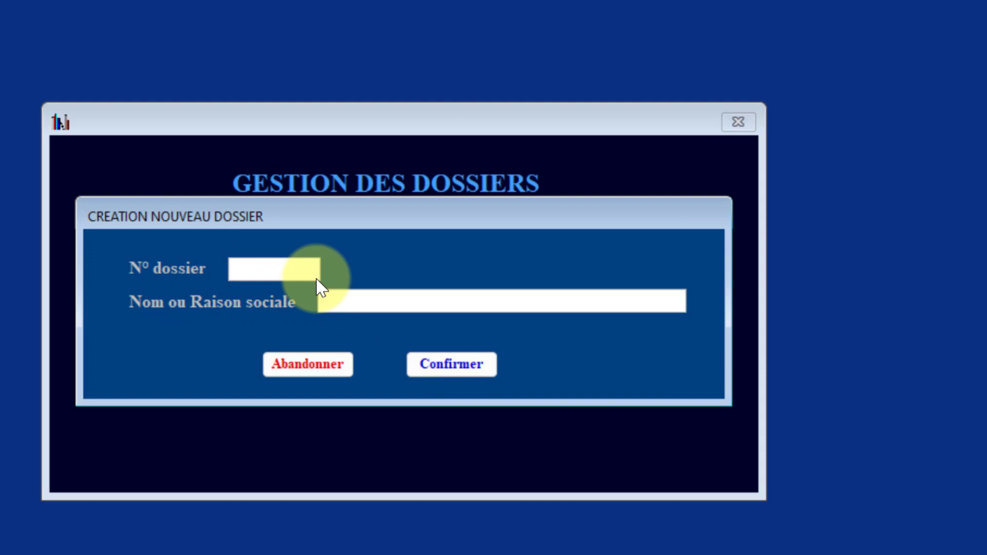
text(1)
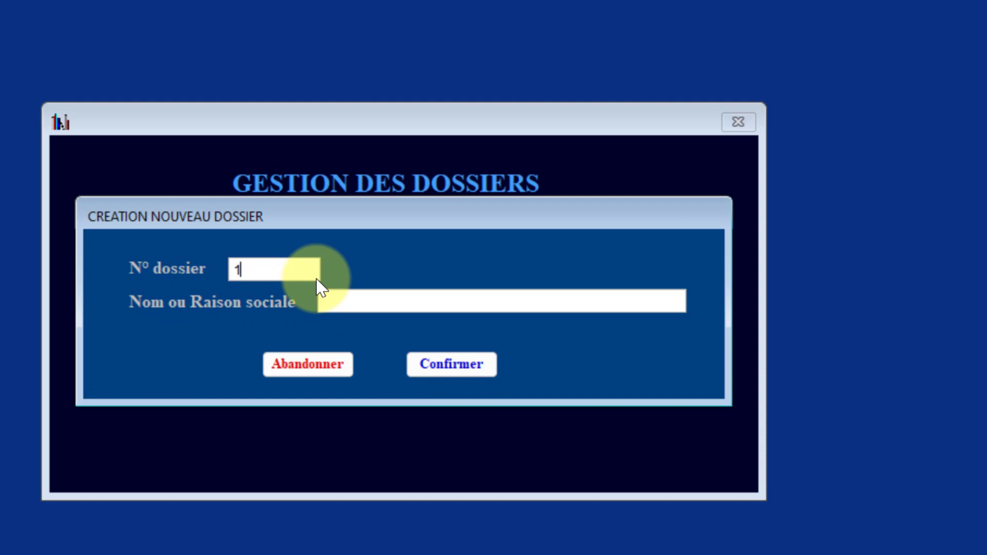
click(352, 304)
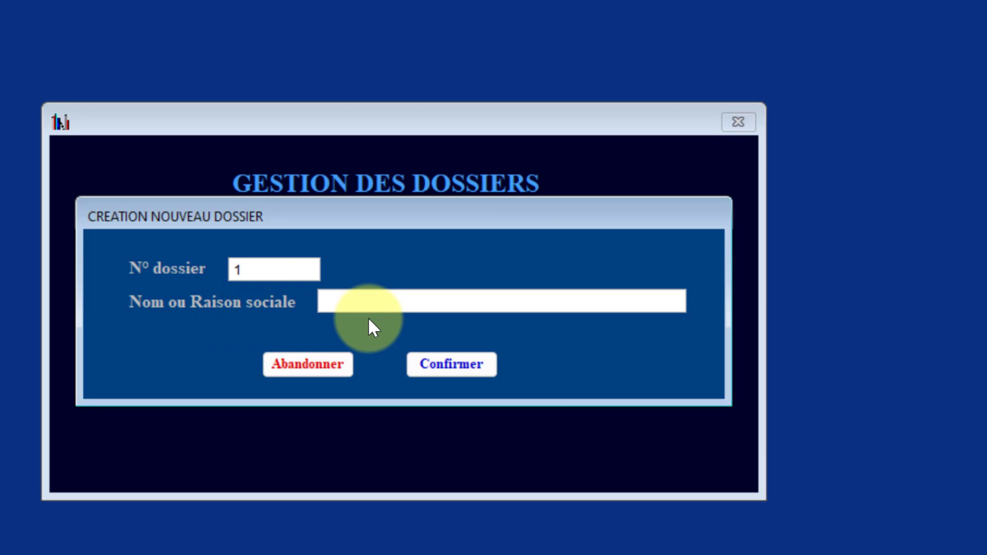
text(NAJI)
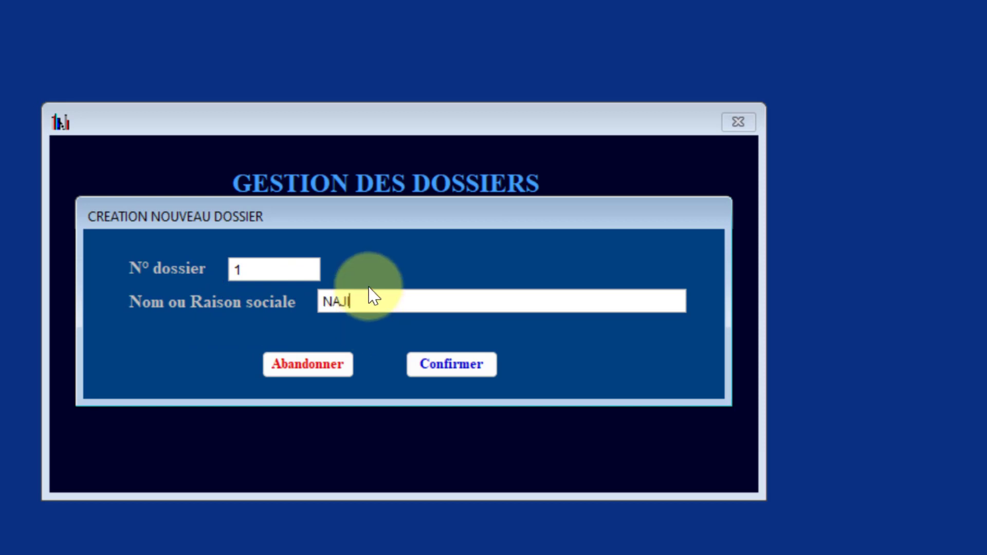
click(459, 370)
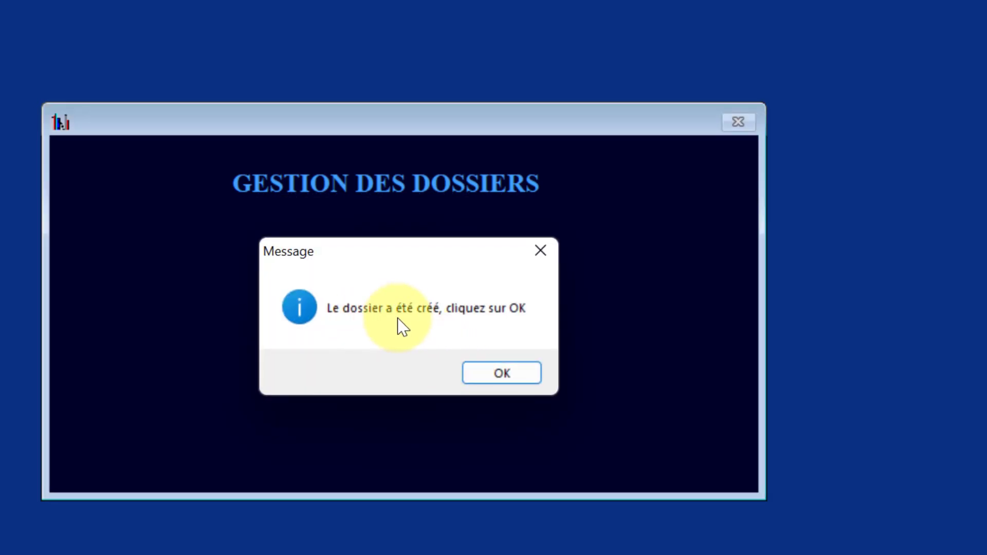
click(498, 374)
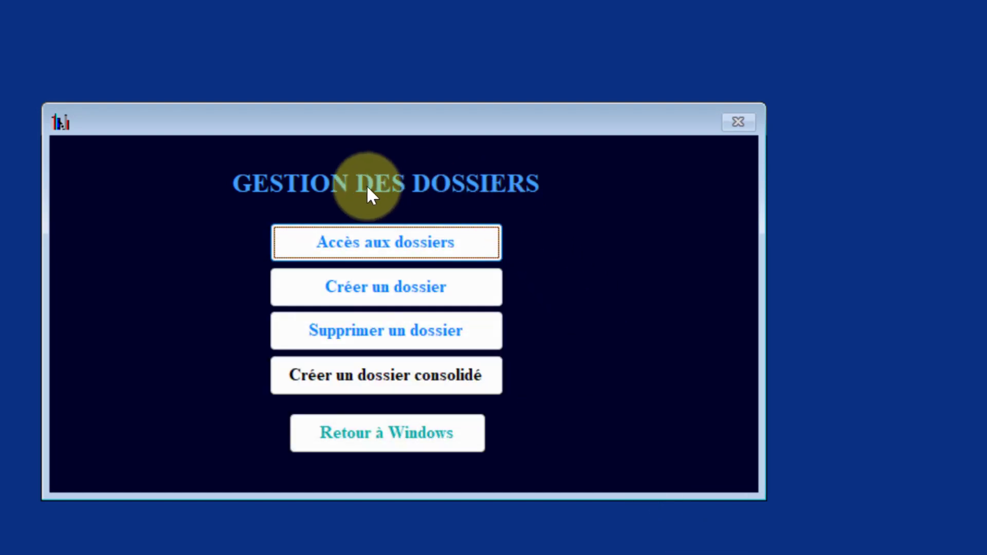
Step: Open the list of dossiers and select the number of dossier 1
click(409, 261)
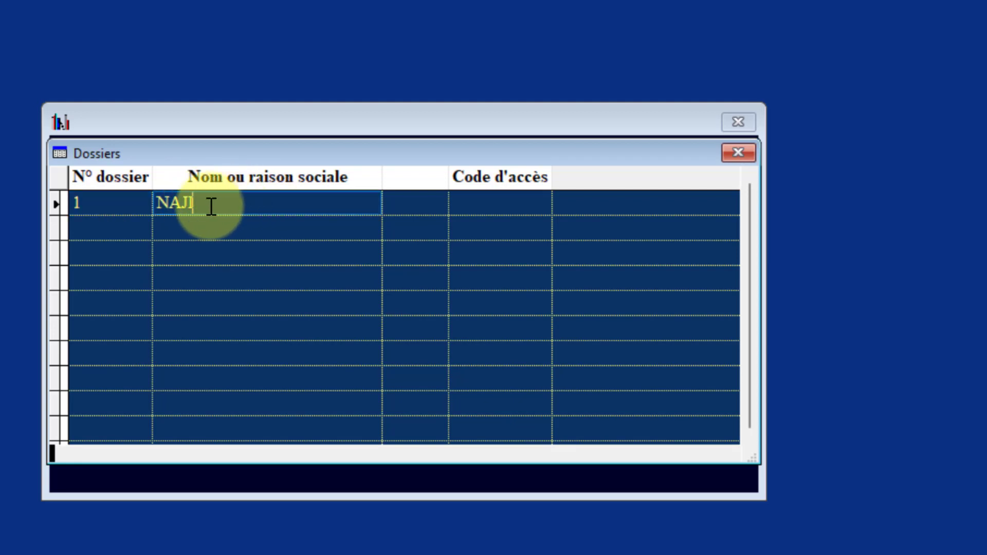
click(106, 204)
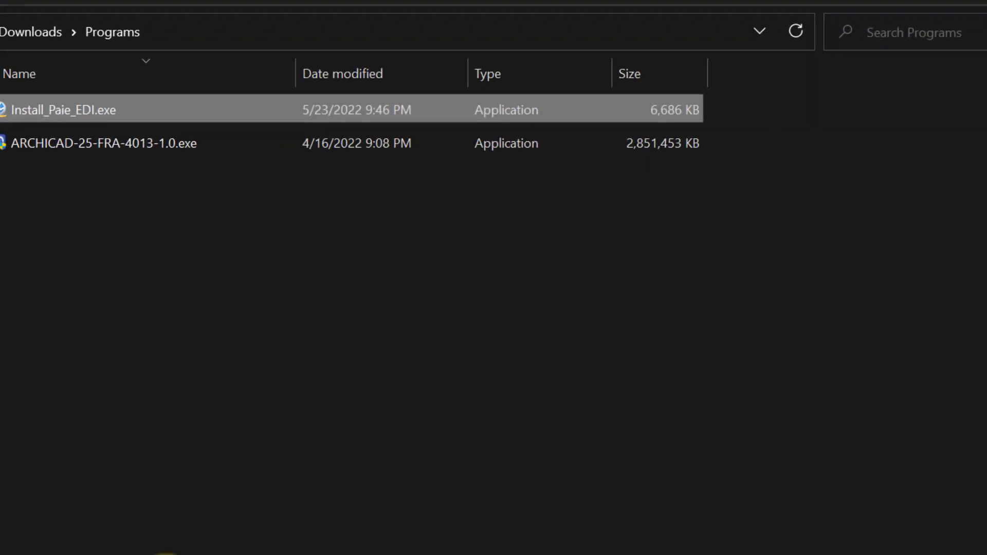
Step: Switch to File Explorer, locate folder 1 inside C:\PW64 and compare it with the dossier number in Paie JBS
click(31, 403)
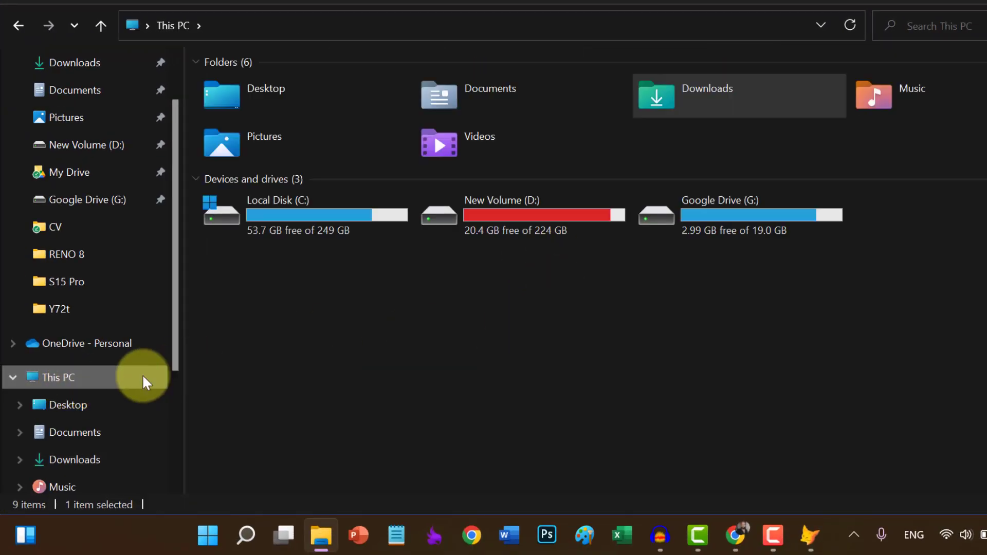
double_click(288, 218)
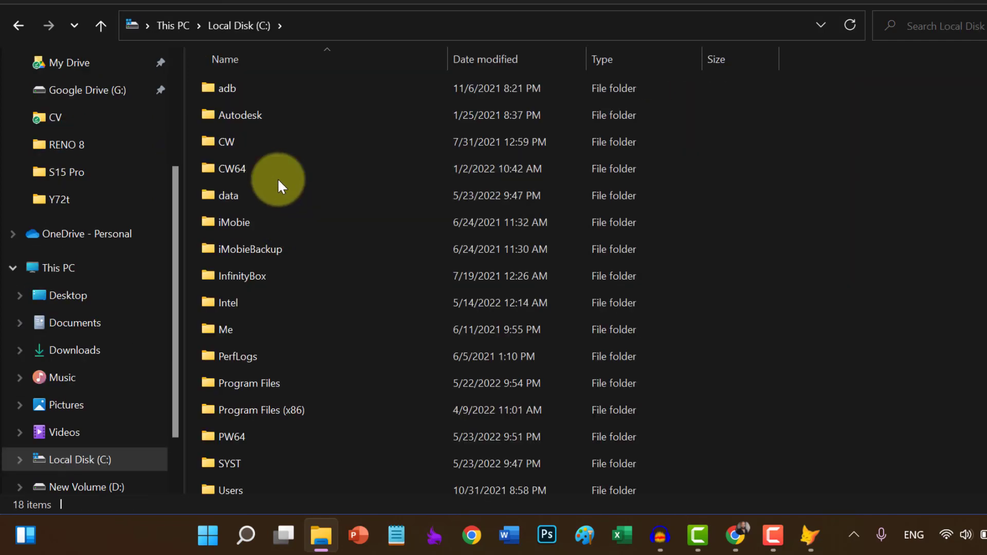
click(302, 431)
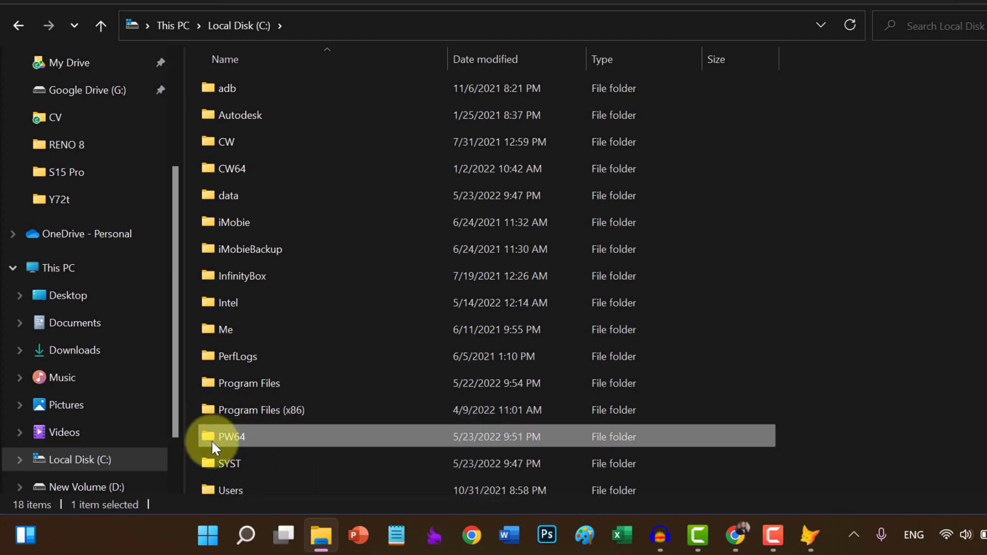
double_click(241, 442)
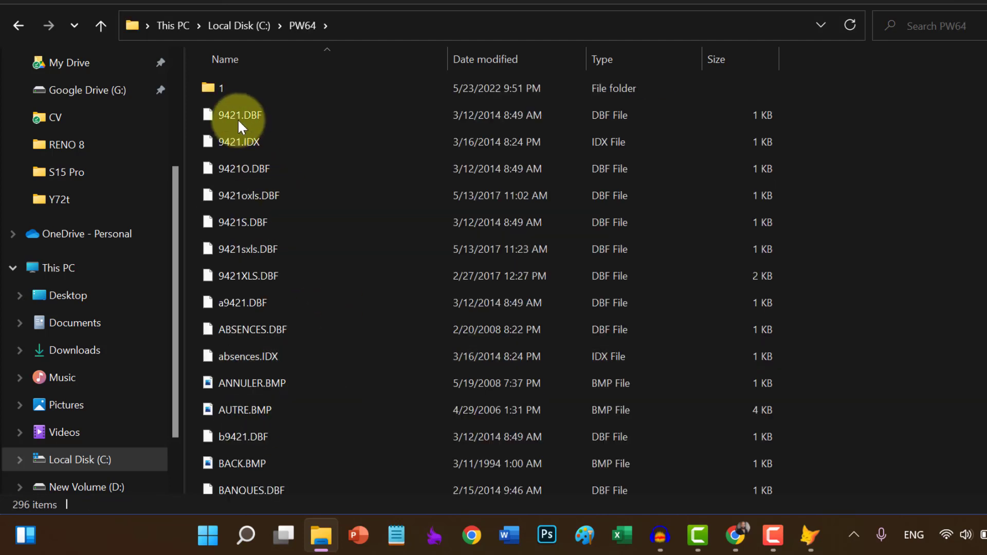
click(219, 87)
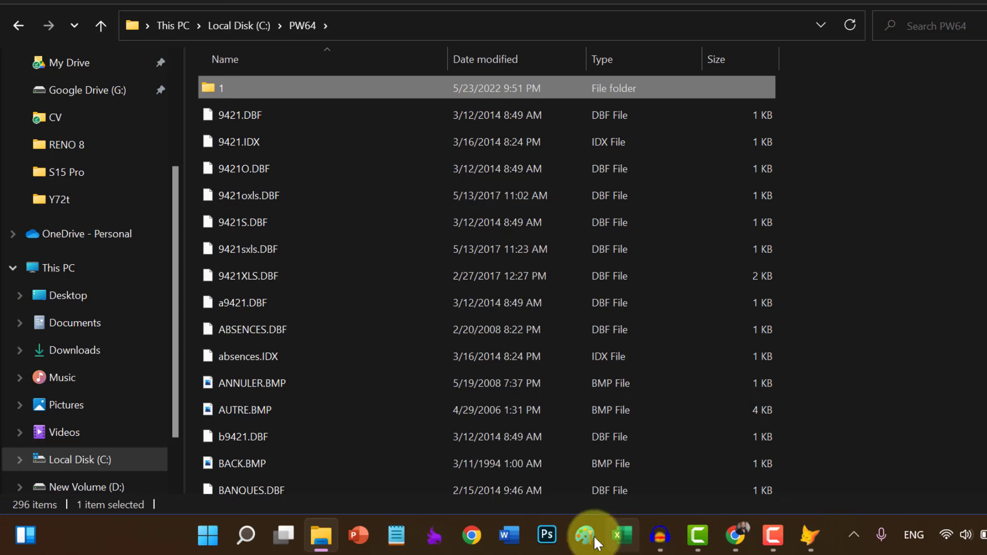
click(810, 534)
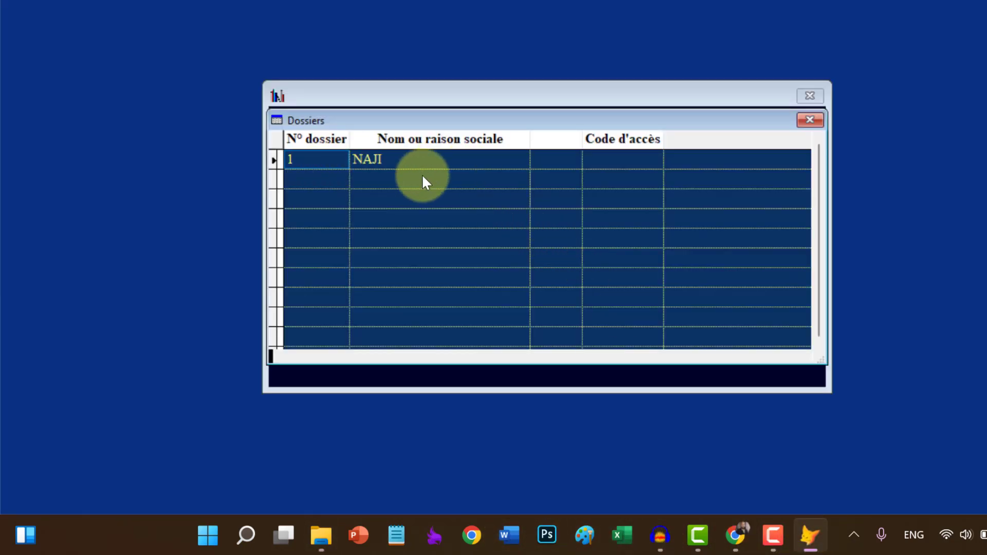
click(321, 534)
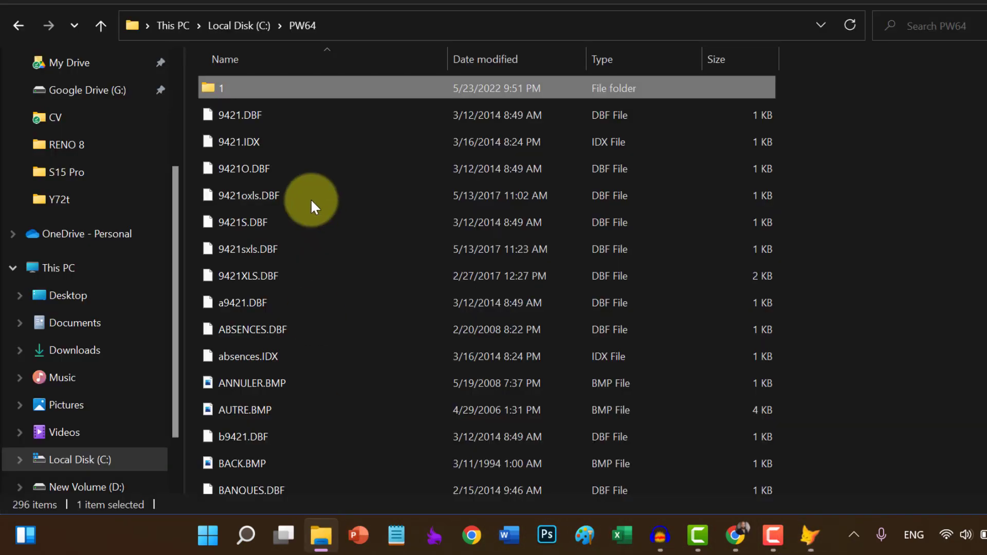
Step: Examine the files stored in folder 1 of C:\PW64 and return to the PW64 folder
double_click(276, 90)
scroll(478, 145, down, 1)
scroll(480, 169, down, 20)
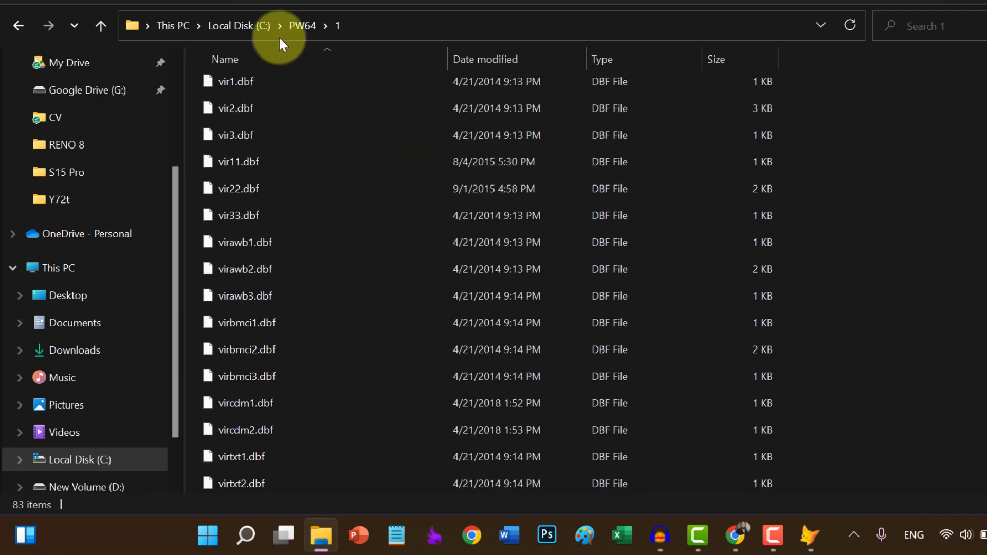
scroll(309, 88, up, 5)
click(303, 26)
click(222, 89)
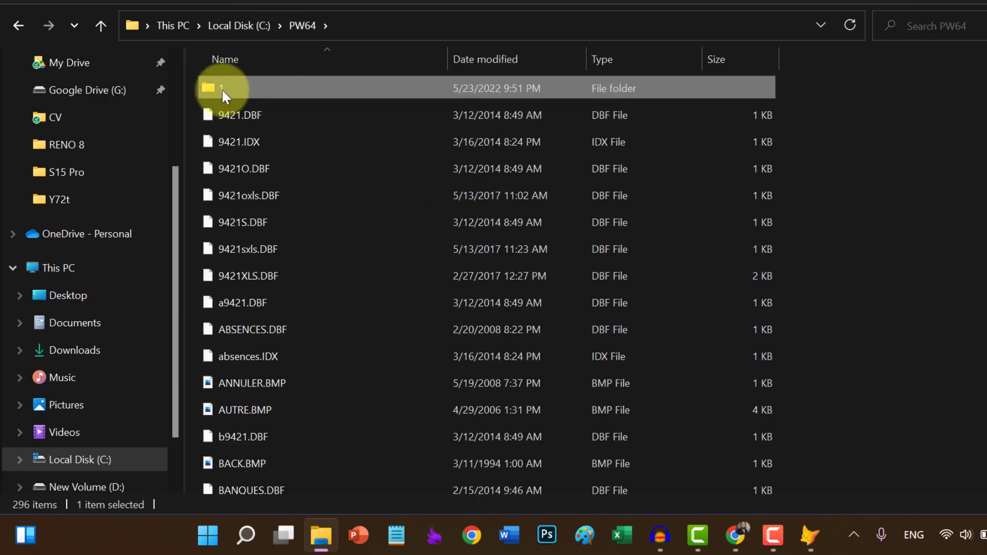
right_click(218, 87)
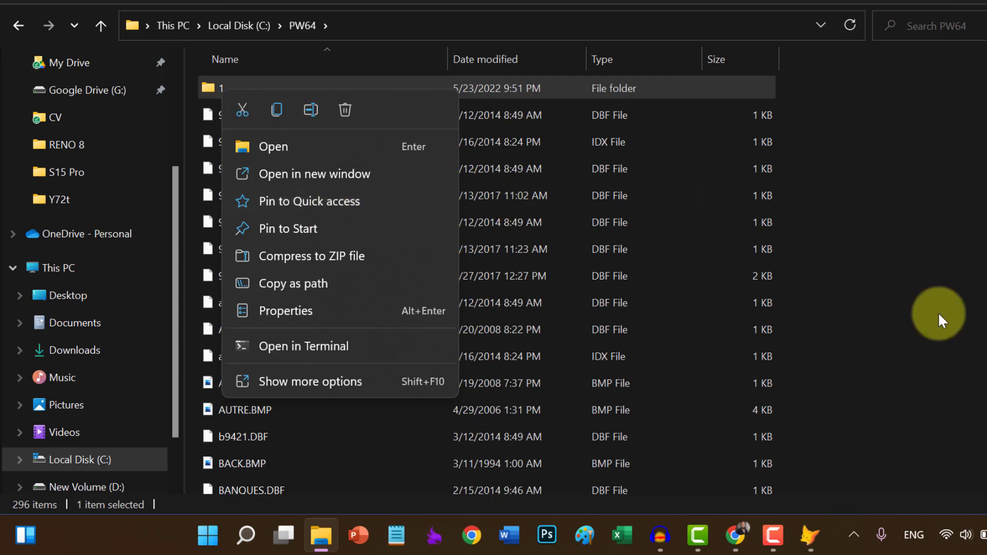
click(920, 360)
Step: Switch back to Paie JBS and open dossier 1 from the dossier list
click(805, 550)
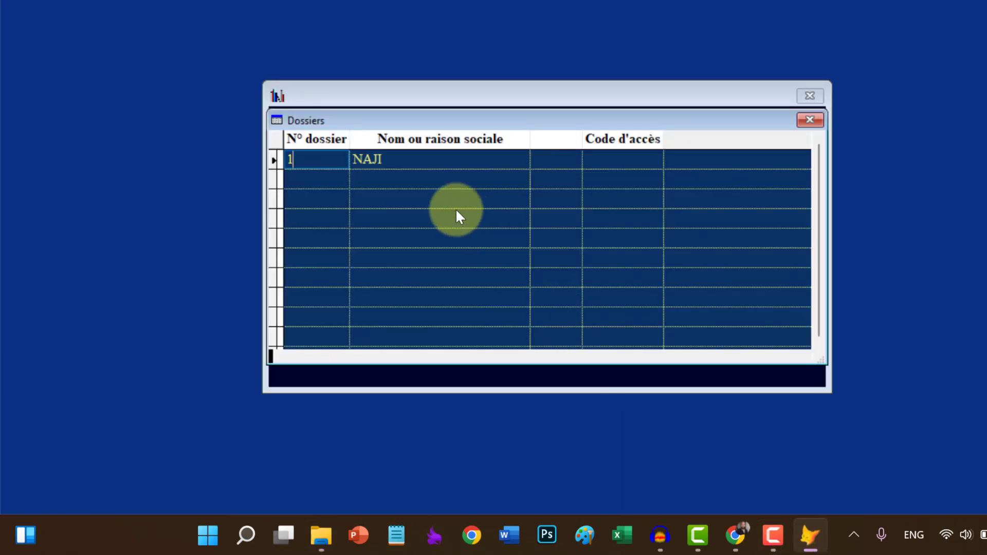
click(360, 159)
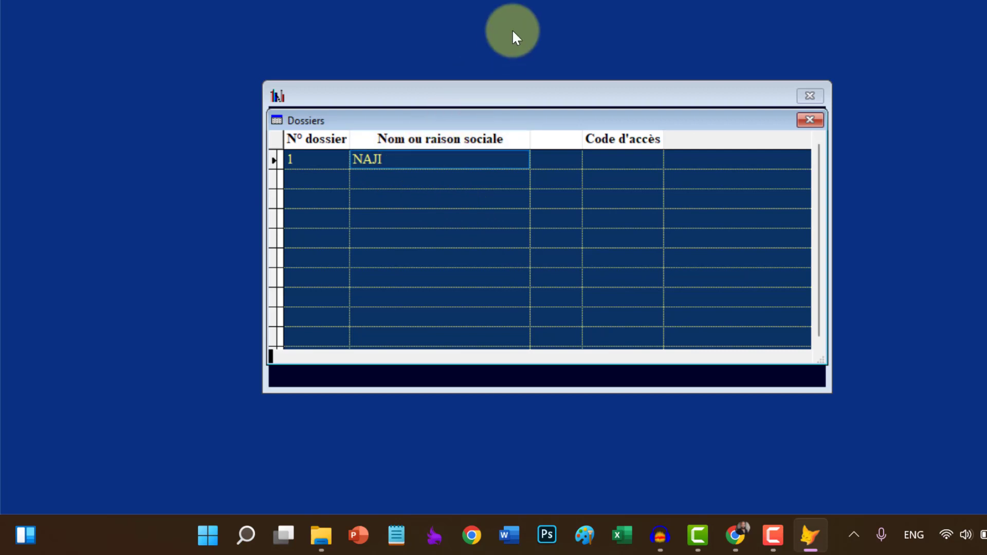
key(Return)
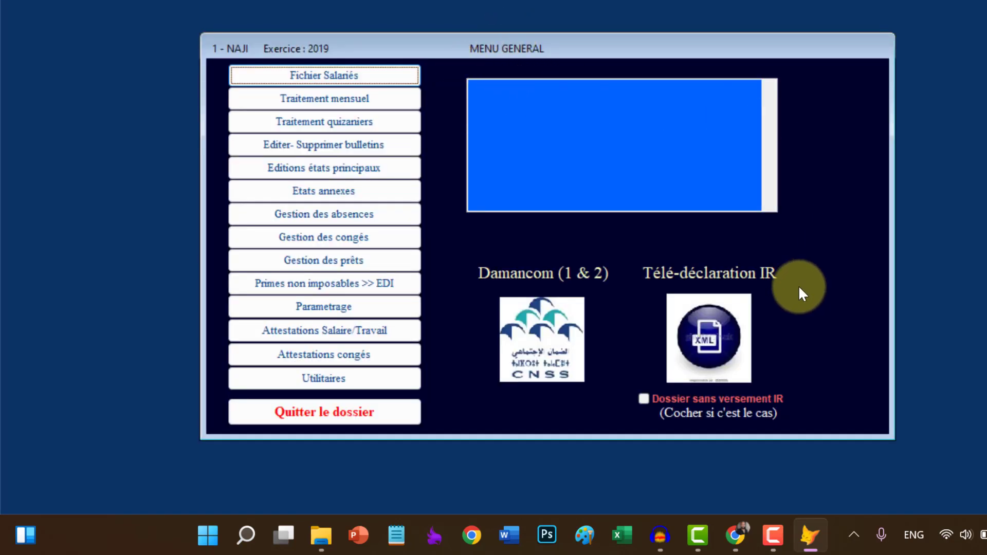
Step: Quit the open dossier and delete dossier number 1, confirming the deletion
click(352, 410)
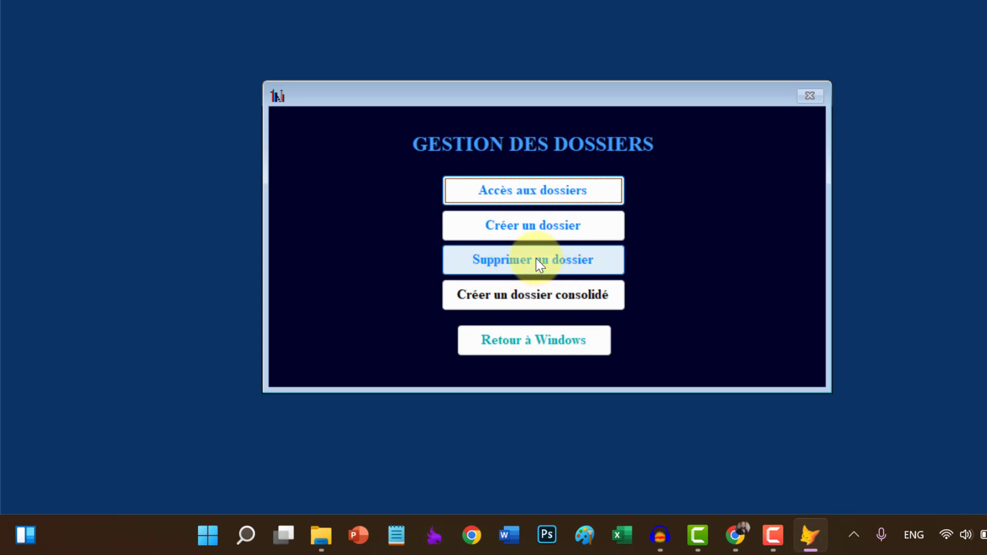
click(565, 263)
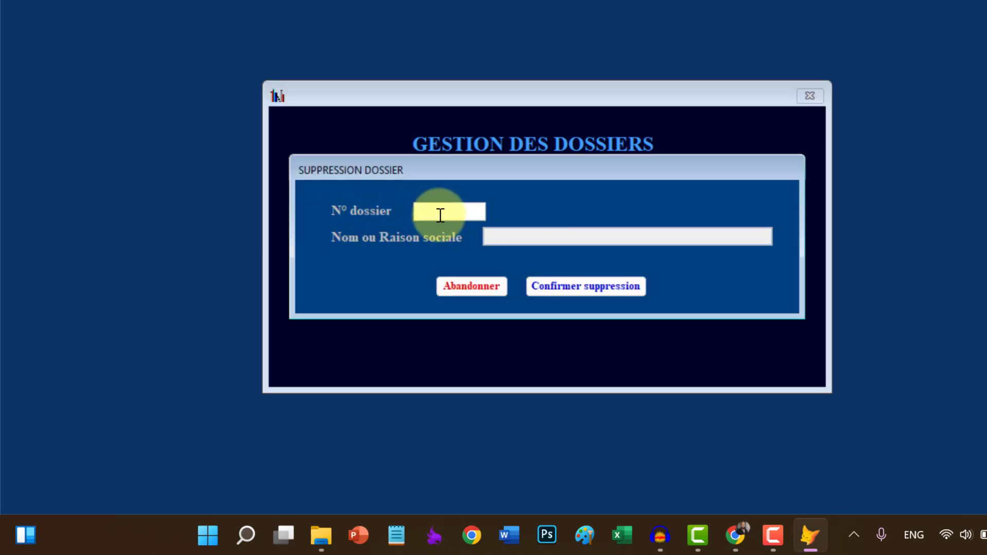
text(1)
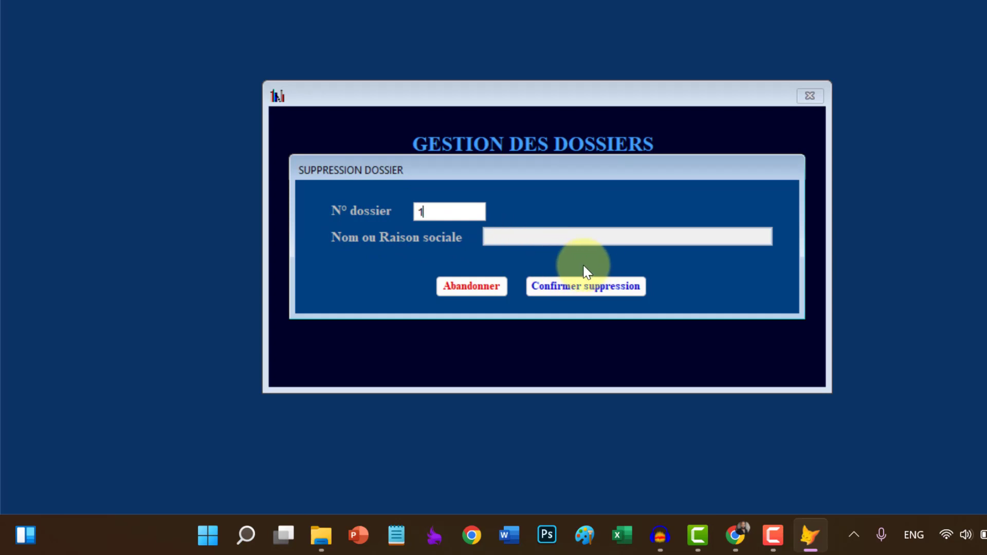
key(Return)
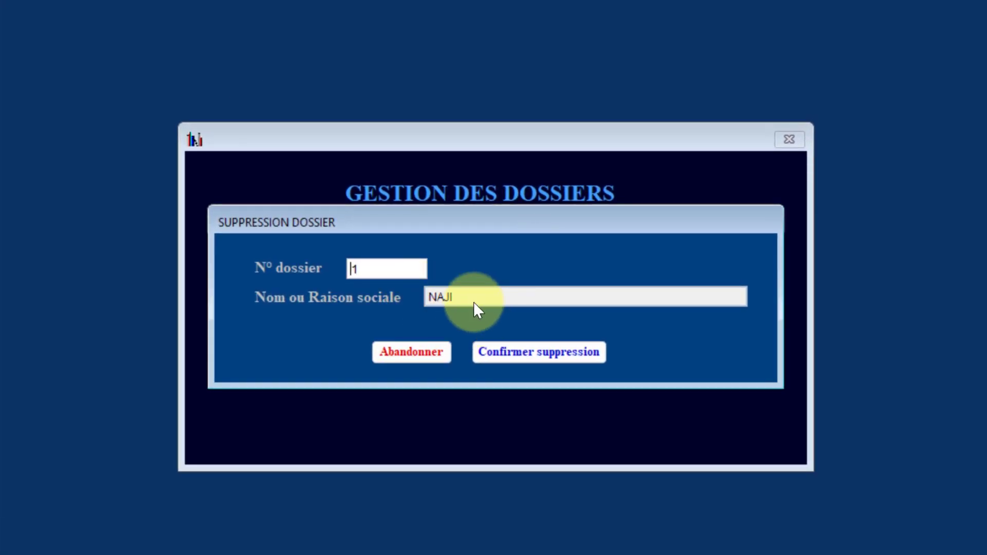
click(533, 353)
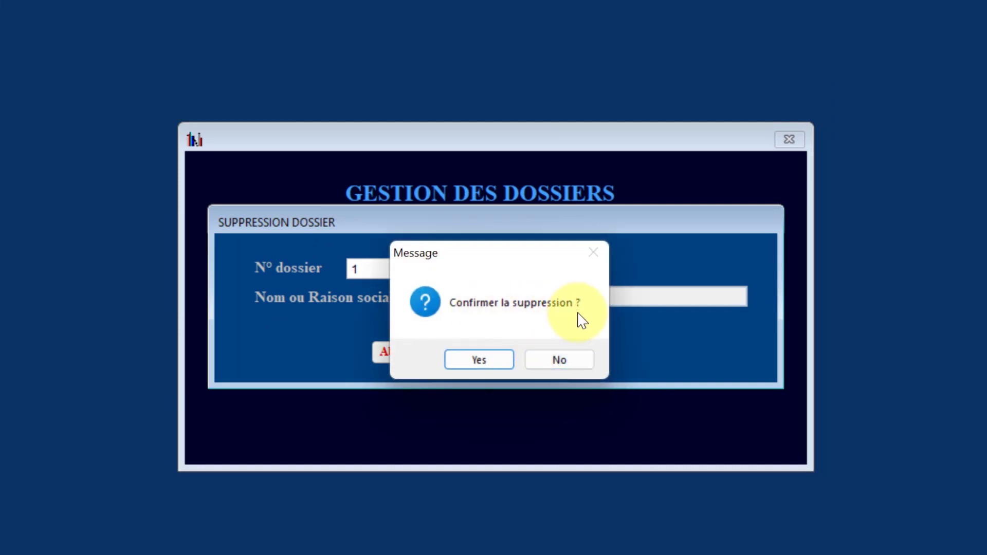
click(495, 366)
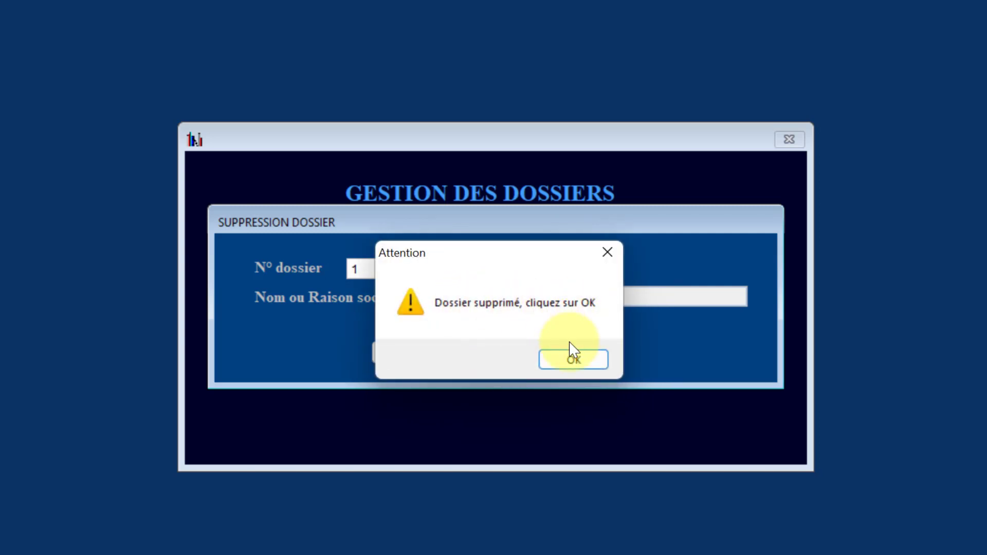
click(561, 360)
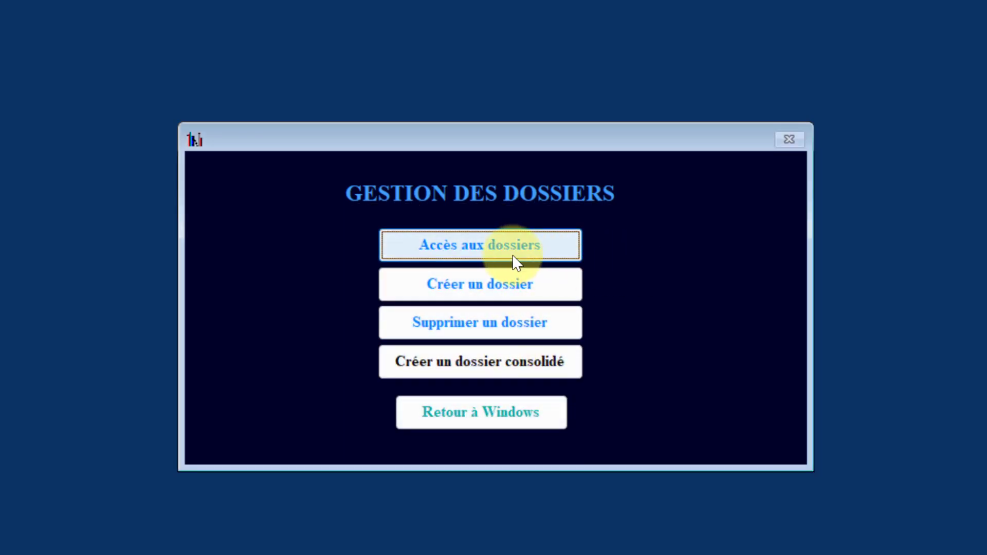
Step: Check Paie JBS for remaining dossiers, and switch to File Explorer to look for folder 1 in C:\PW64
click(494, 249)
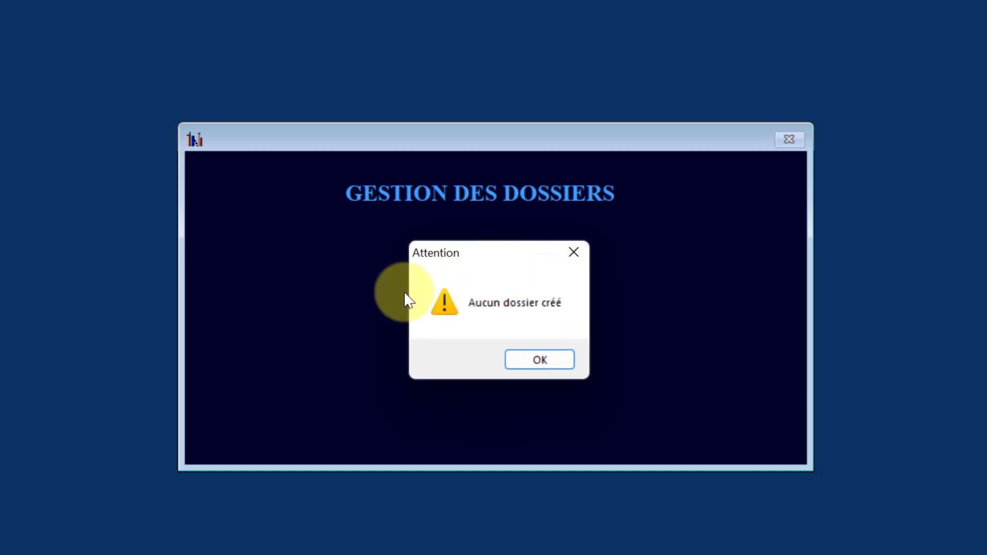
click(527, 359)
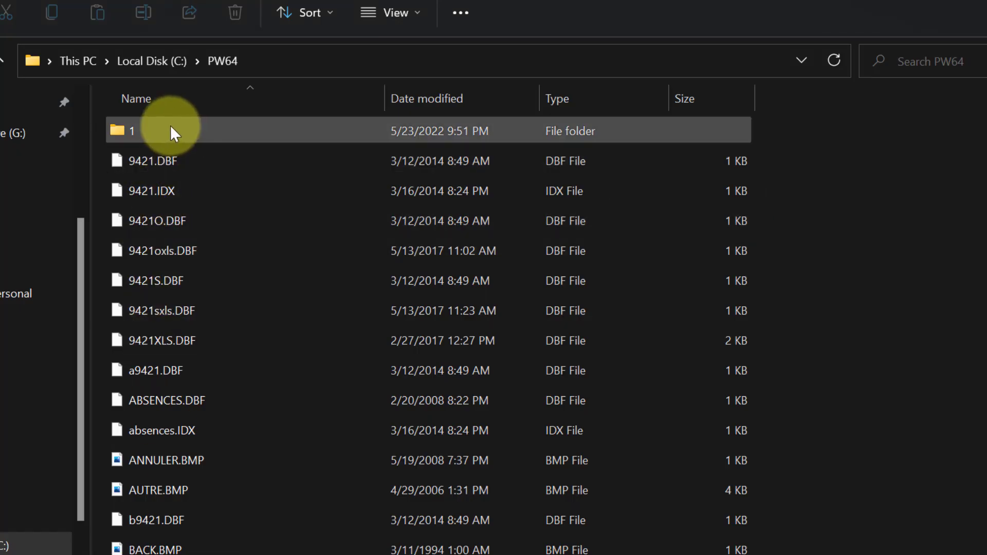
click(158, 59)
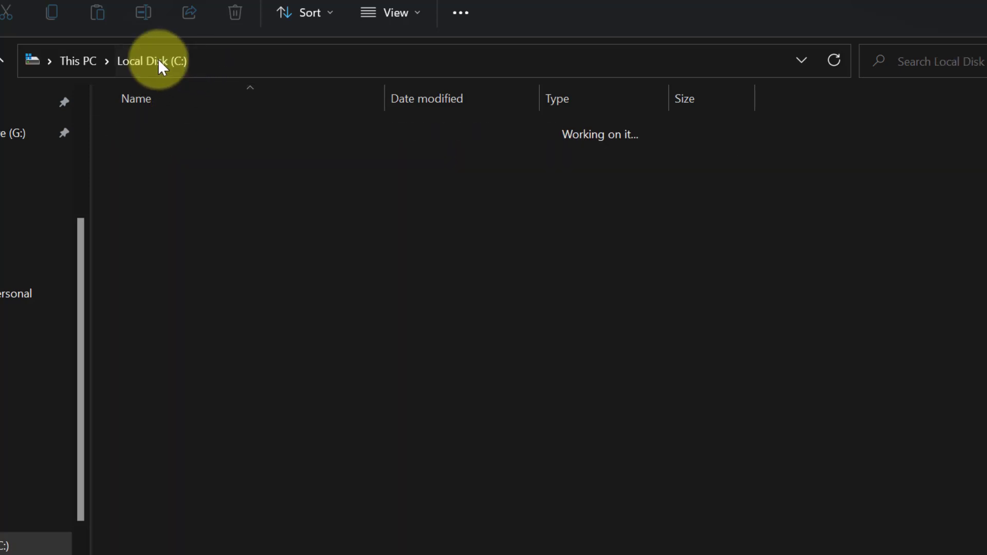
double_click(169, 522)
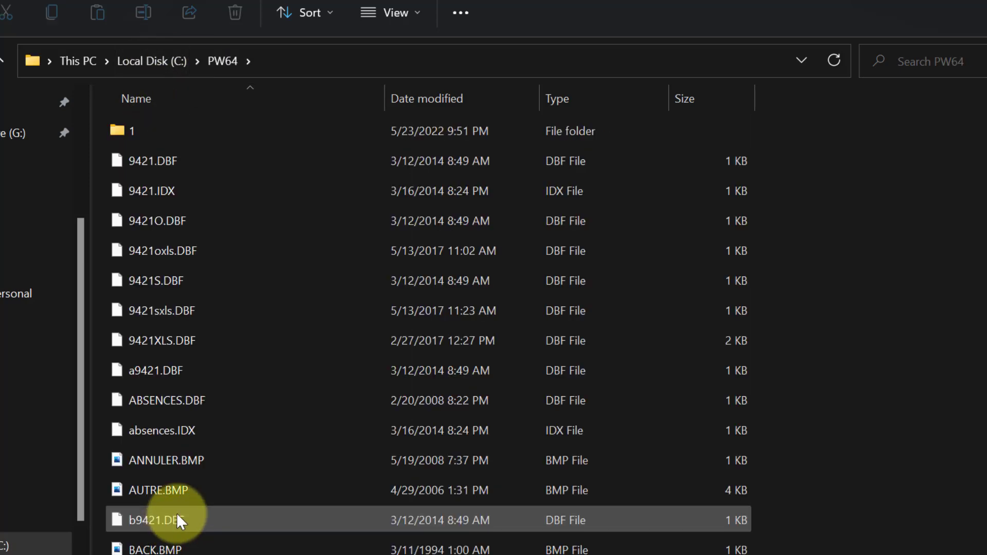
mouse_move(134, 131)
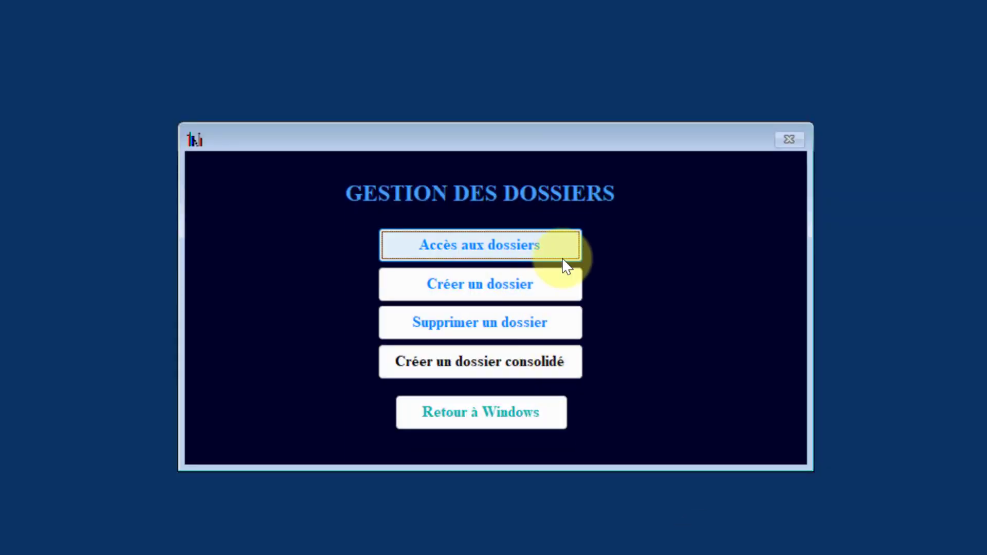
Step: Exit Paie JBS back to Windows and open the C:\PW64 folder in File Explorer
click(509, 412)
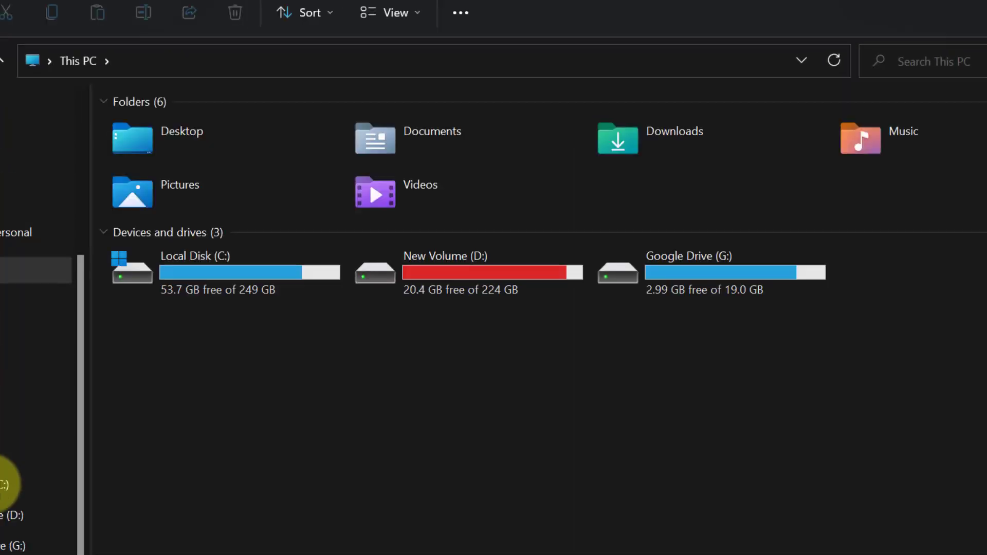
click(8, 492)
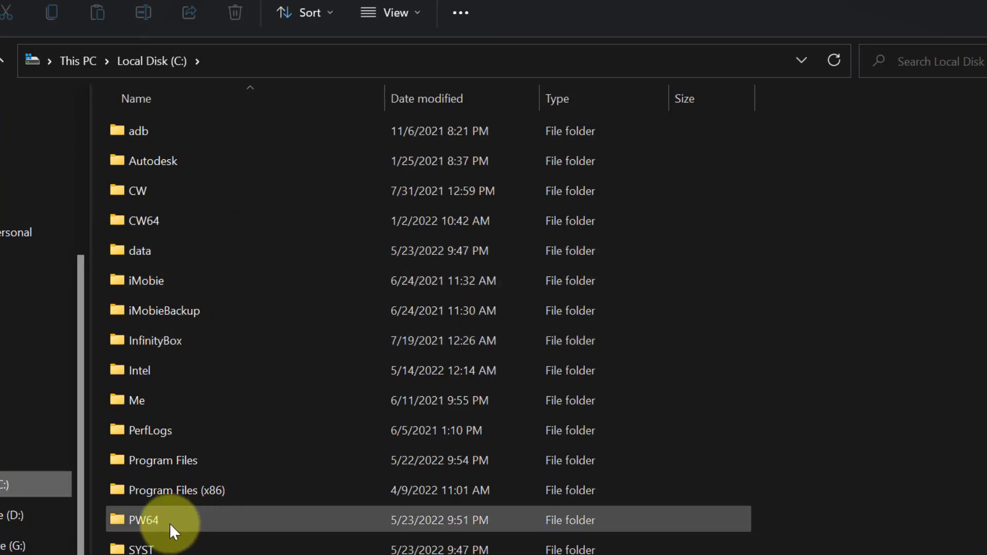
click(169, 523)
double_click(169, 523)
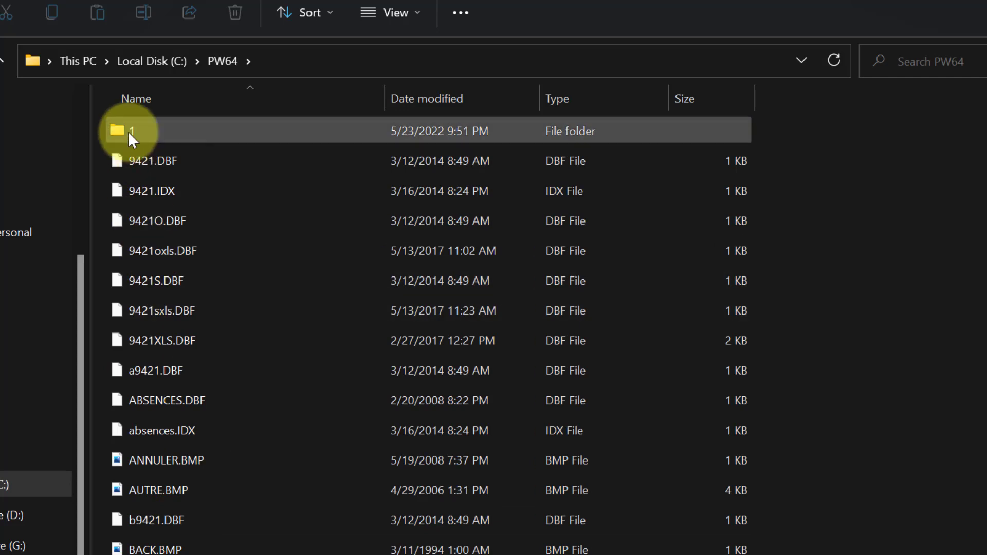
Step: Inspect the contents of folder 1 in C:\PW64, return to PW64 and delete folder 1
click(336, 132)
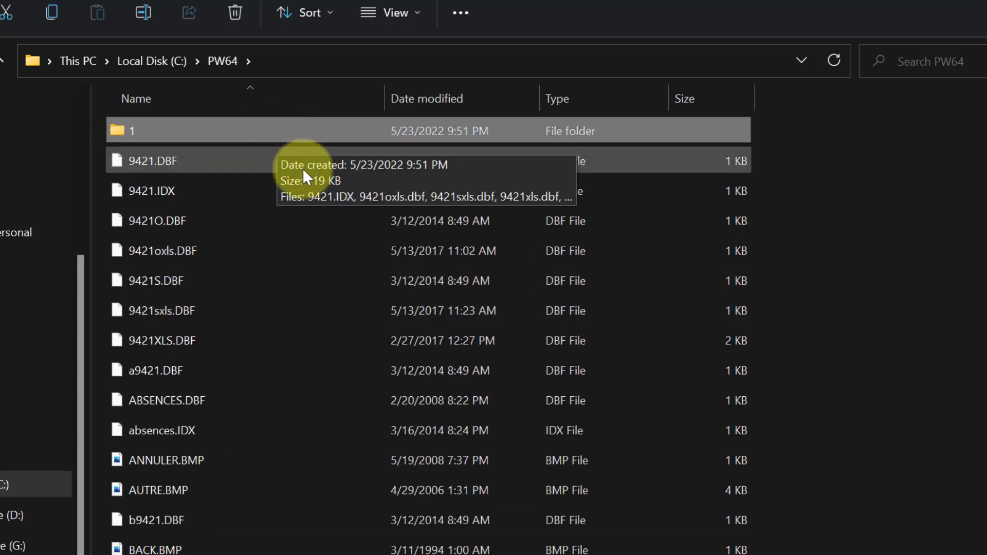
double_click(212, 135)
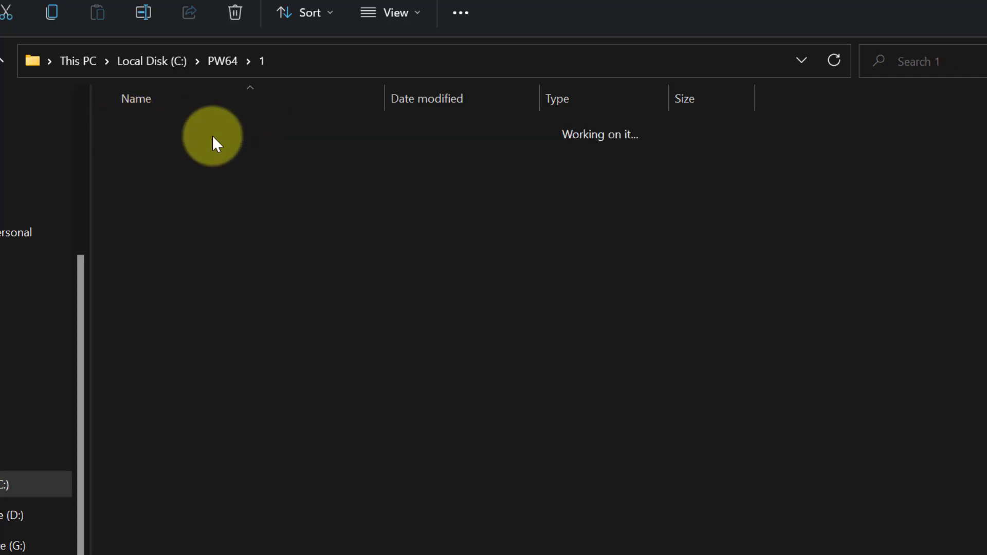
click(222, 61)
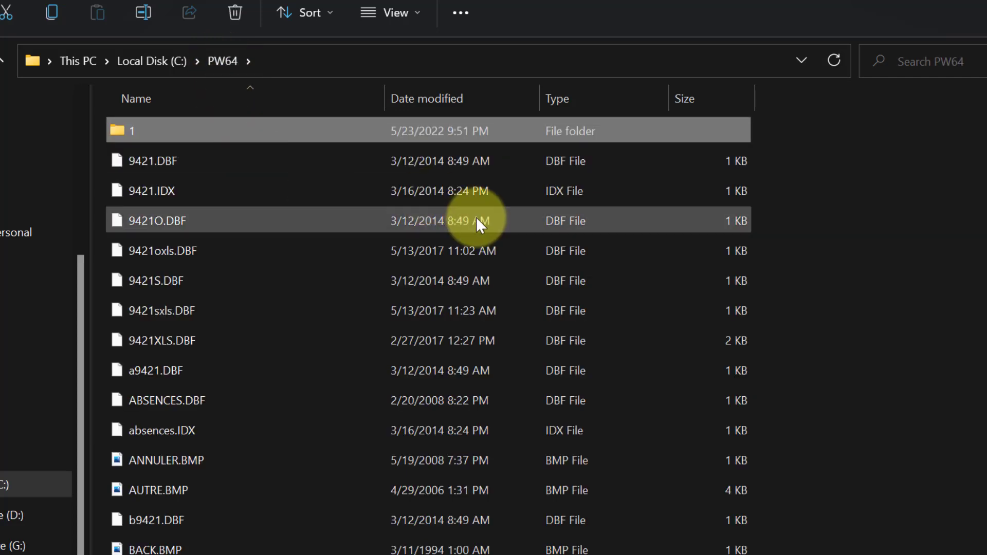
key(Delete)
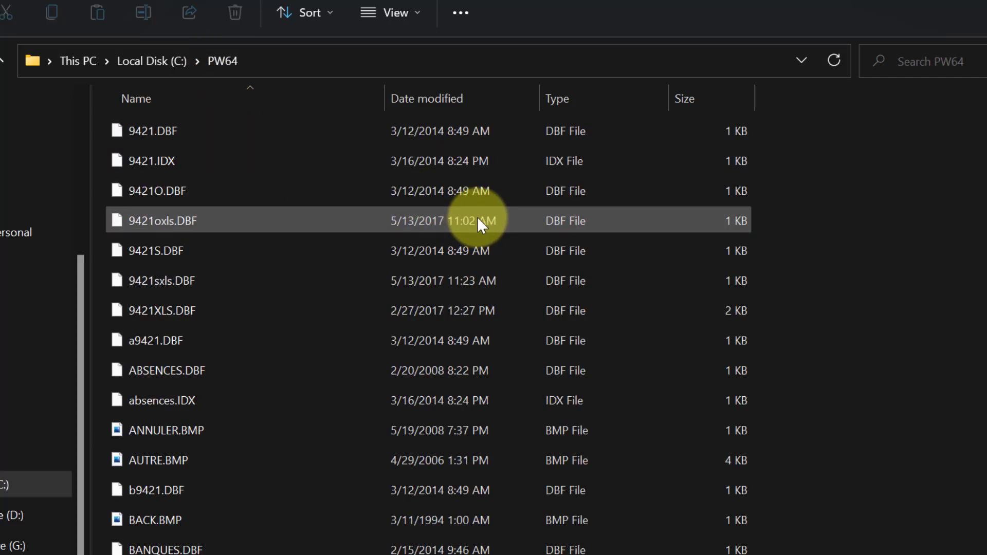